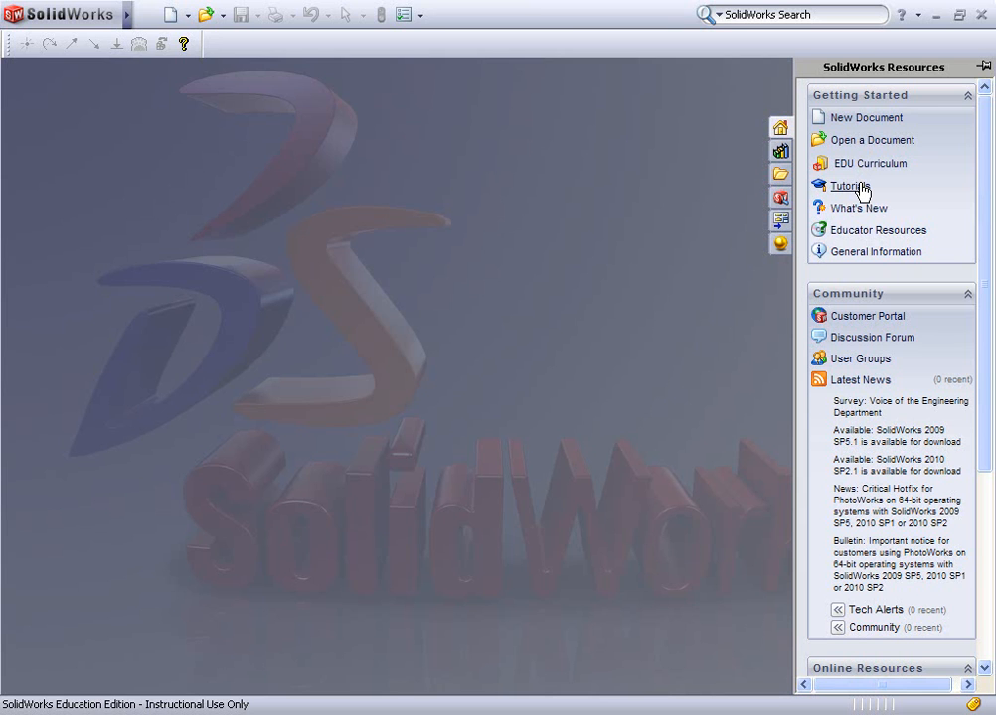
# Look over the built-in tutorials page and the commands available while no document is open
pyautogui.click(861, 189)
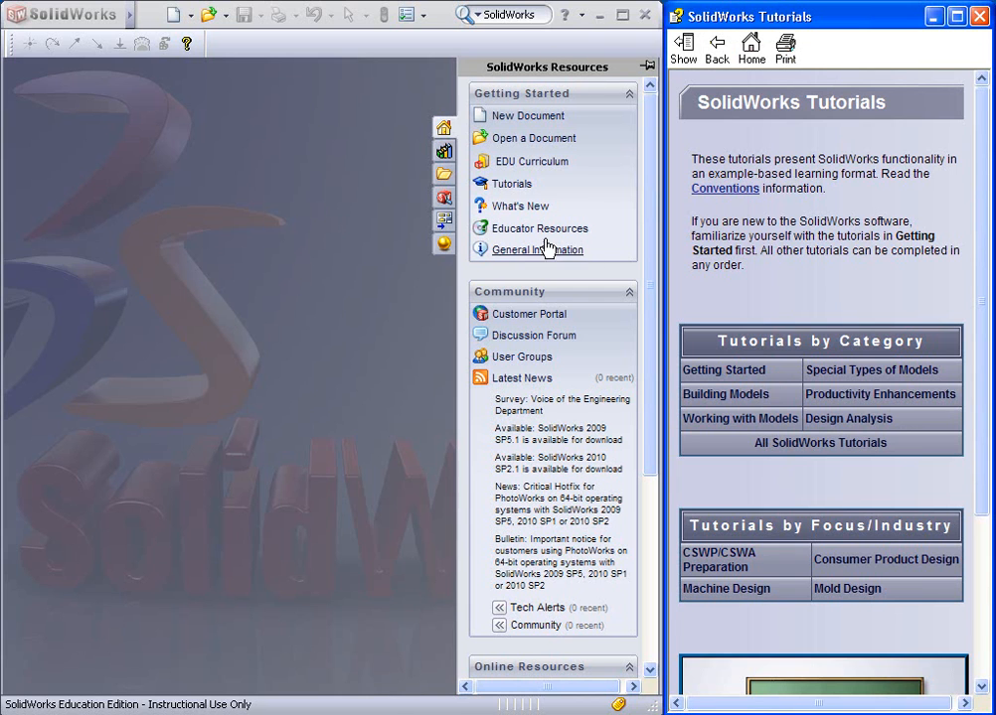
pyautogui.click(981, 17)
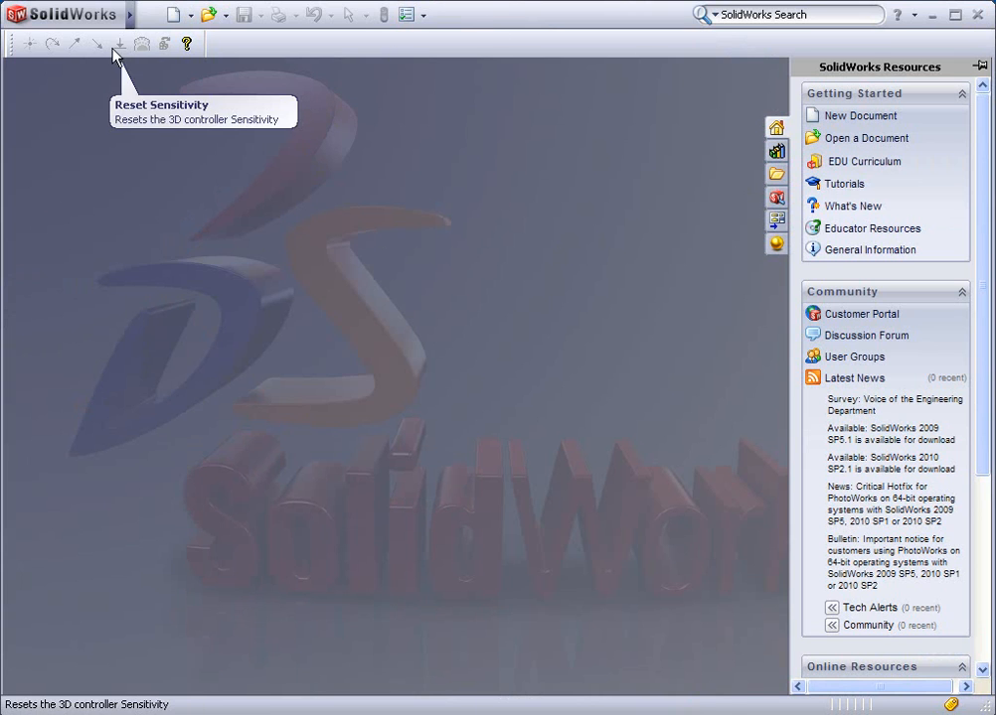
pyautogui.moveTo(129, 18)
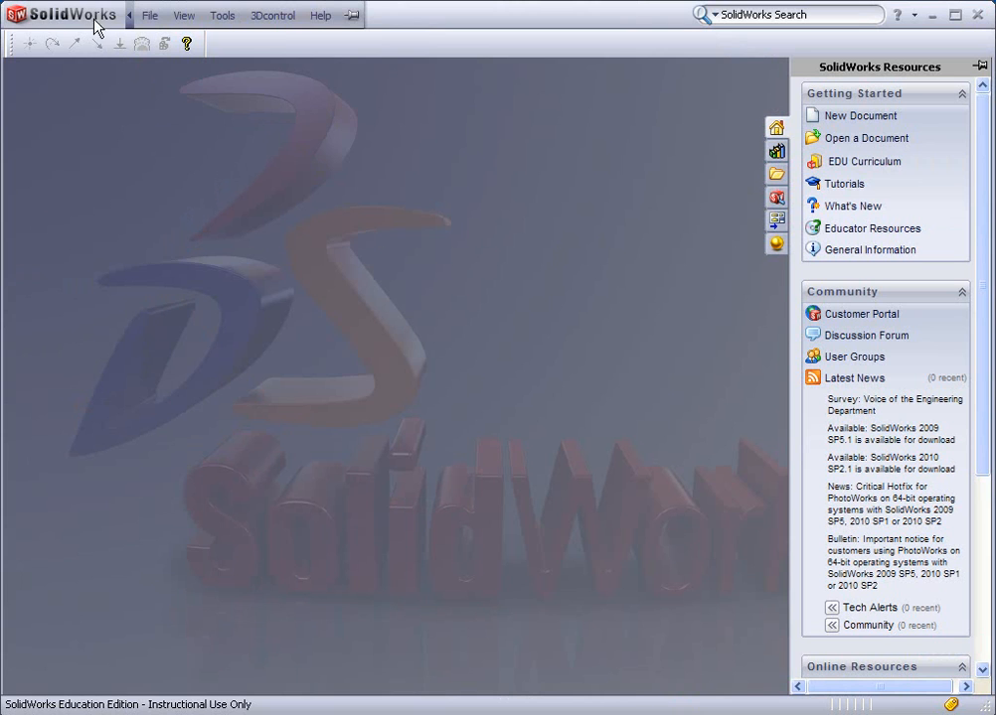
pyautogui.click(147, 16)
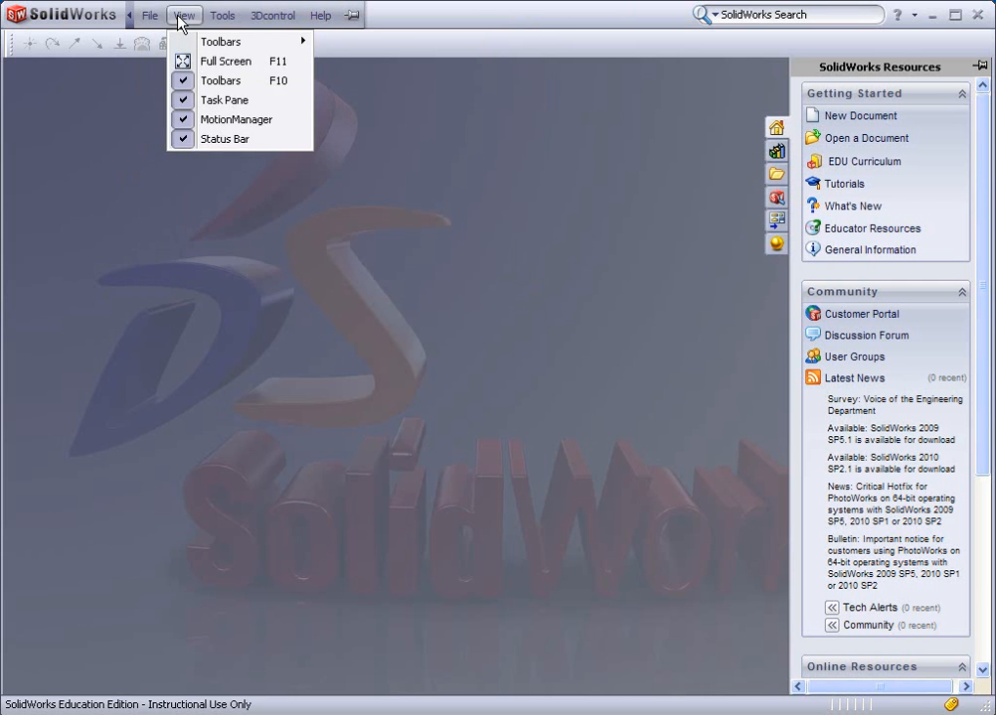
pyautogui.moveTo(223, 17)
pyautogui.moveTo(320, 16)
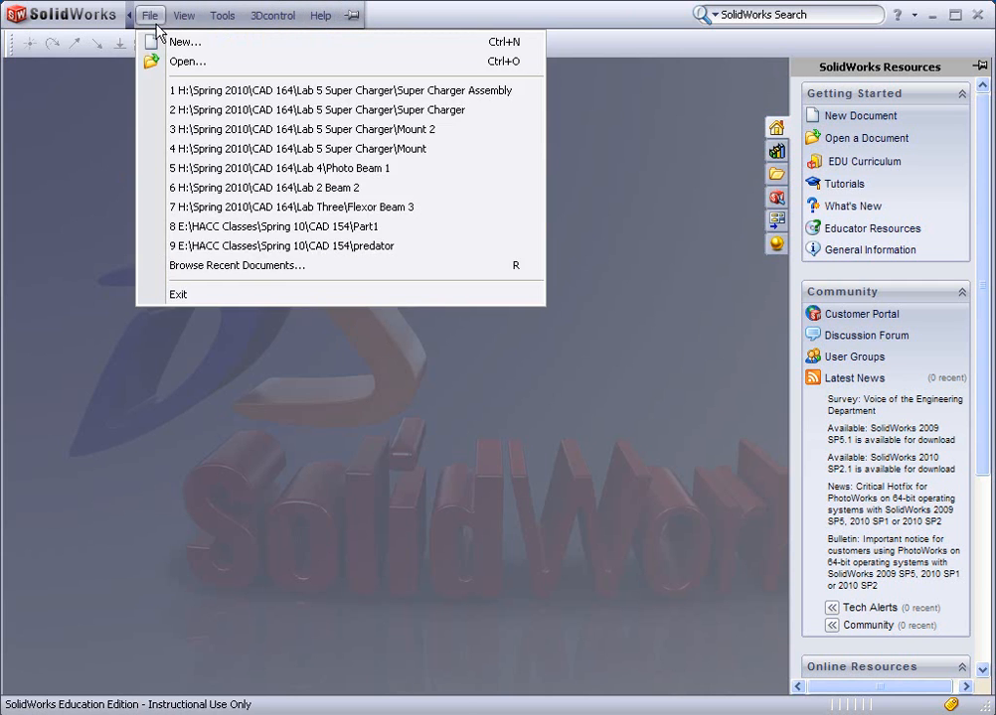
pyautogui.moveTo(264, 18)
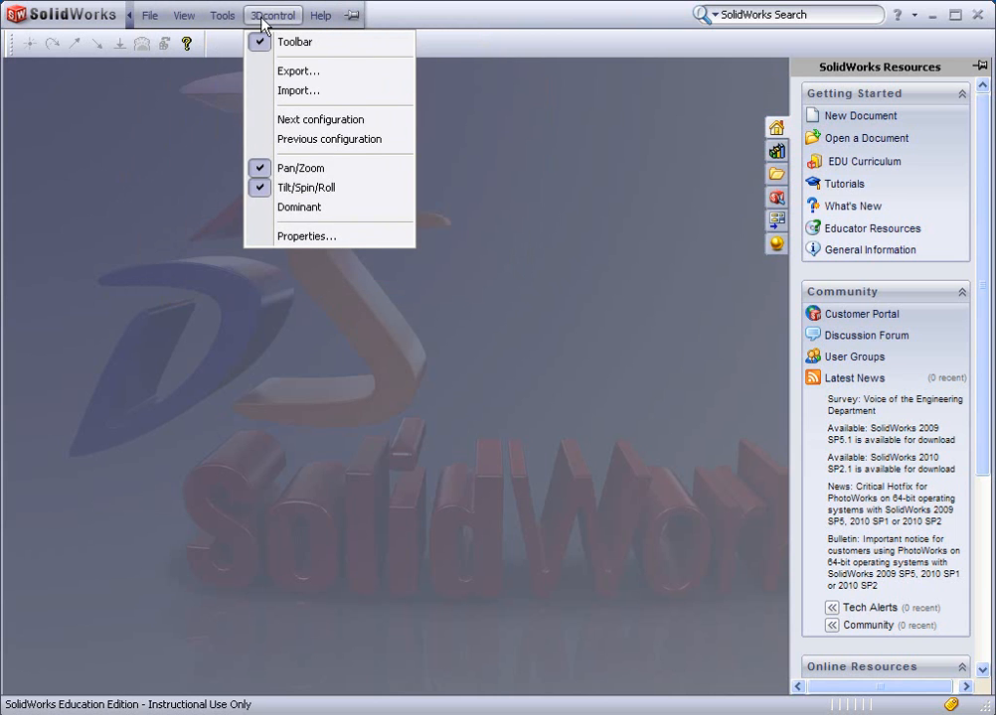
pyautogui.click(151, 204)
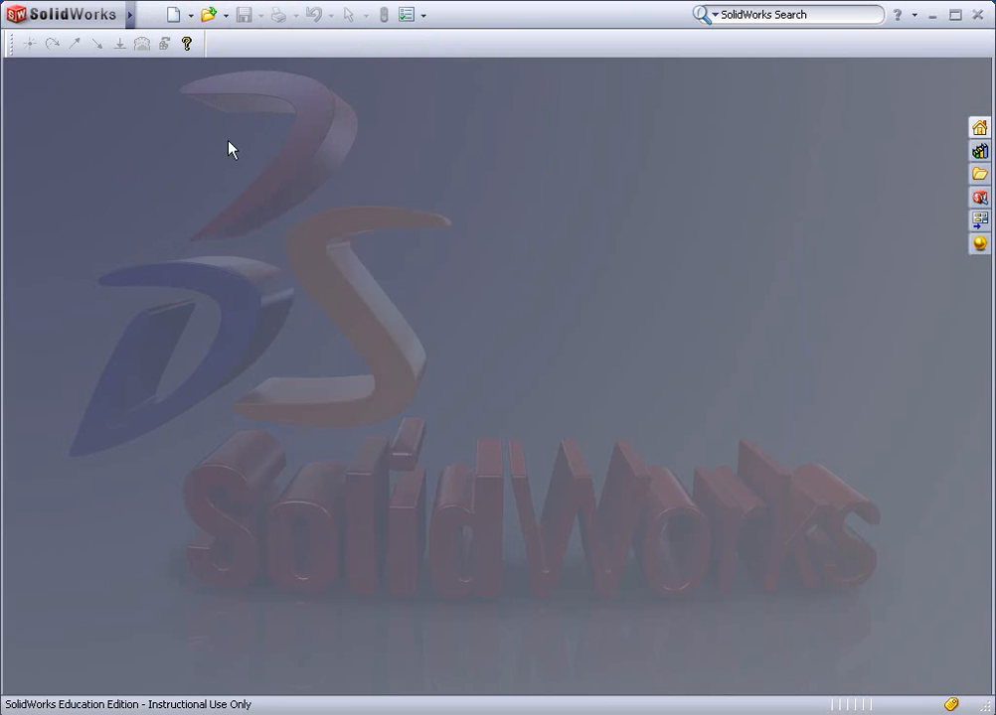
# Create a new part document from the Part inch template, using the advanced template selection
pyautogui.click(176, 15)
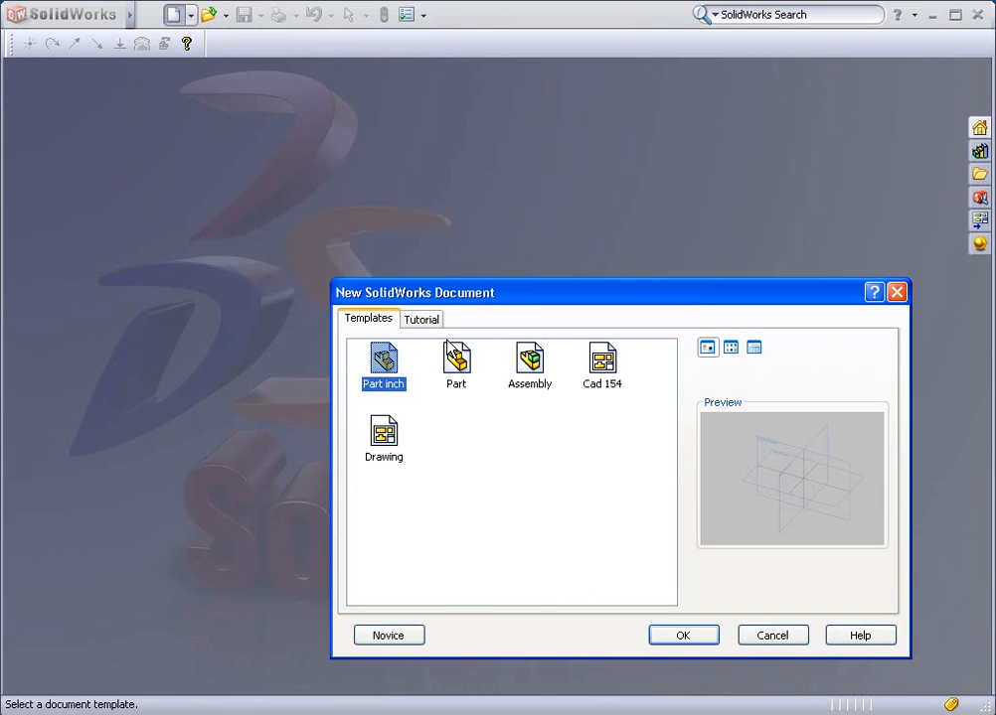
pyautogui.click(389, 636)
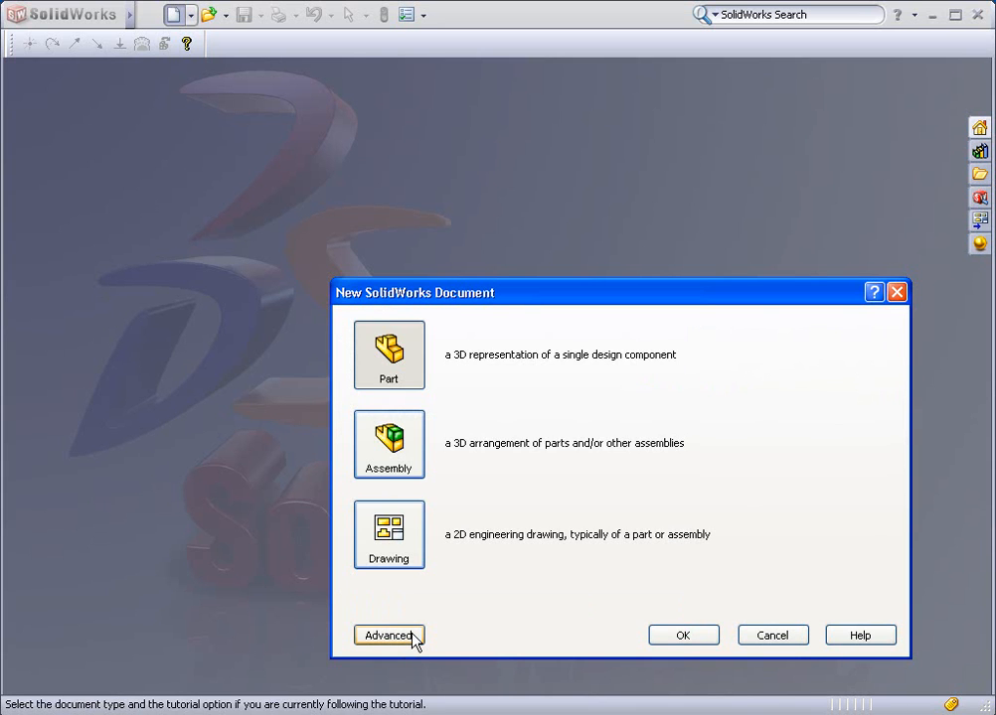
pyautogui.click(390, 636)
pyautogui.click(390, 636)
pyautogui.click(412, 636)
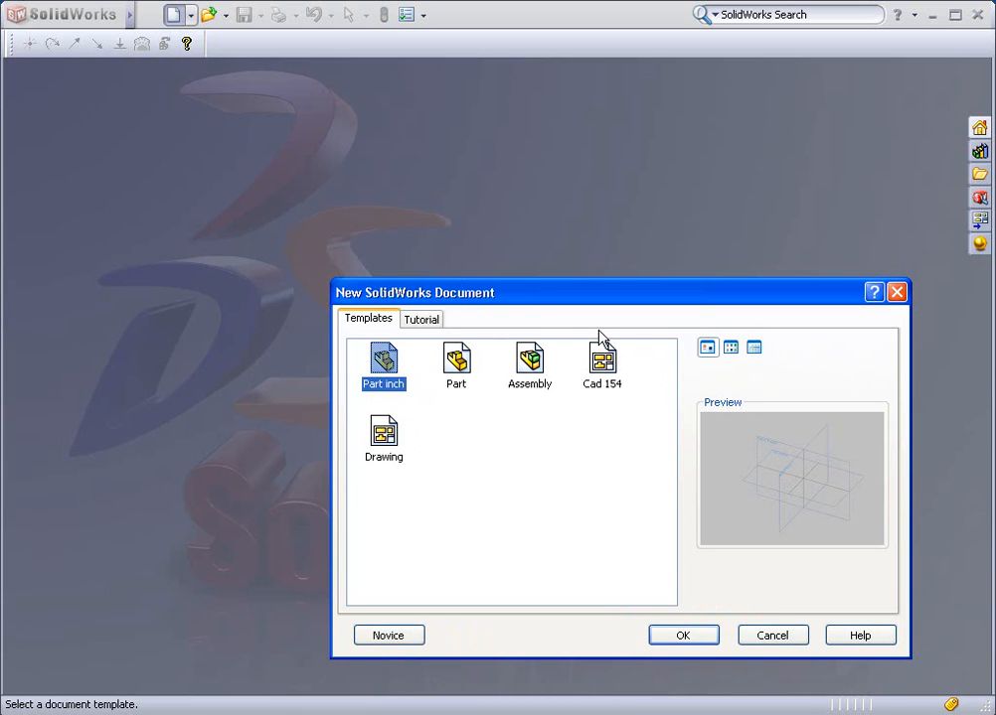
pyautogui.moveTo(580, 290); pyautogui.dragTo(515, 162)
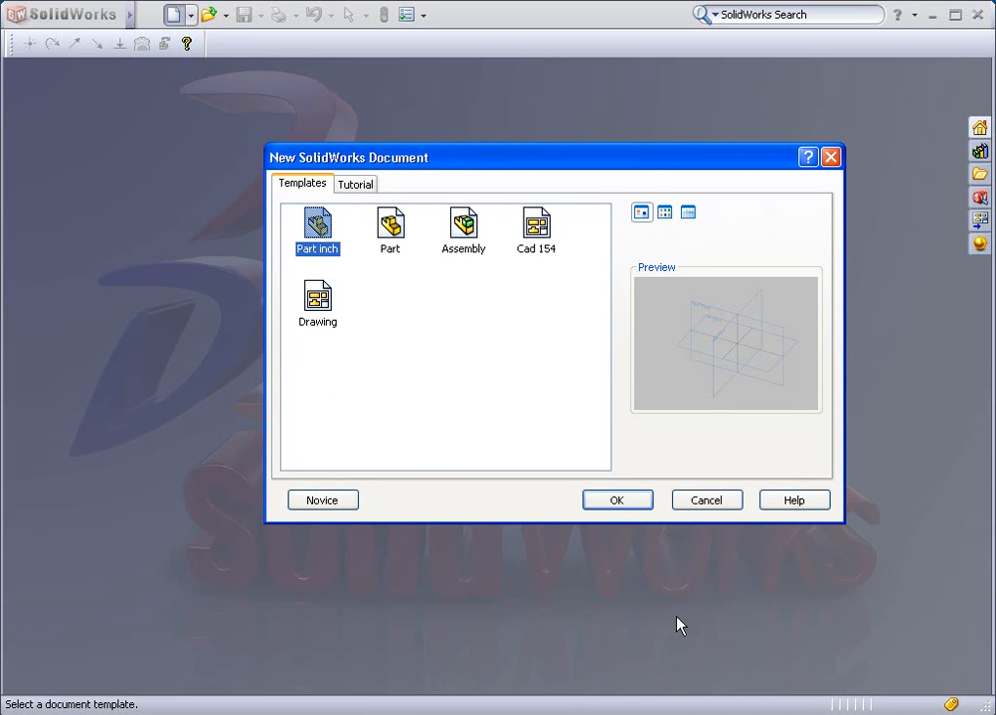
pyautogui.click(637, 500)
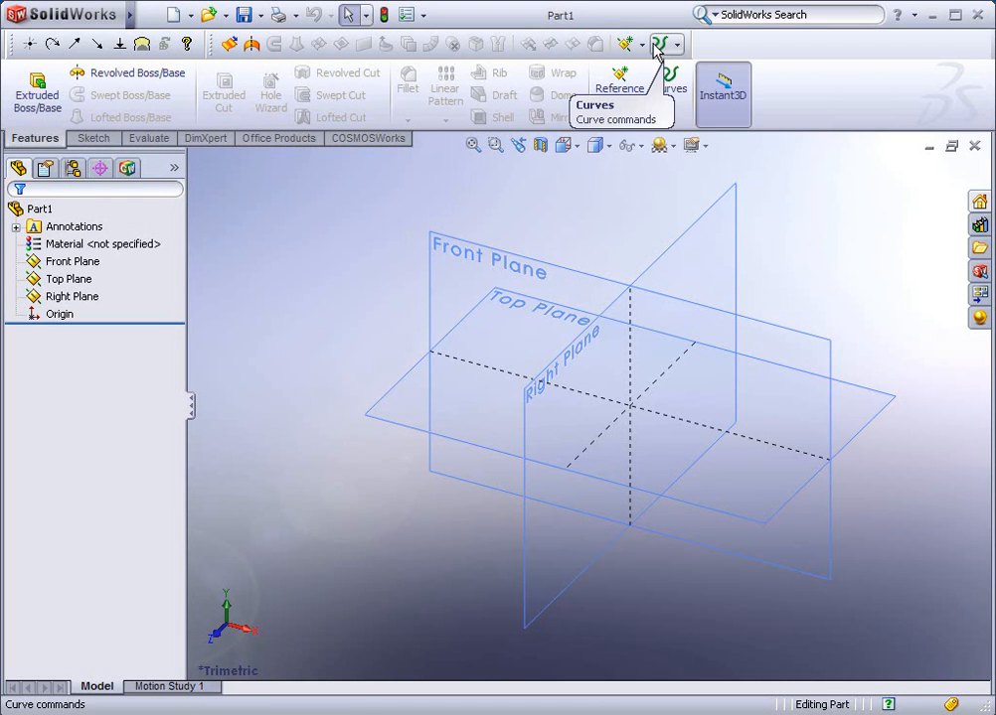
pyautogui.click(89, 142)
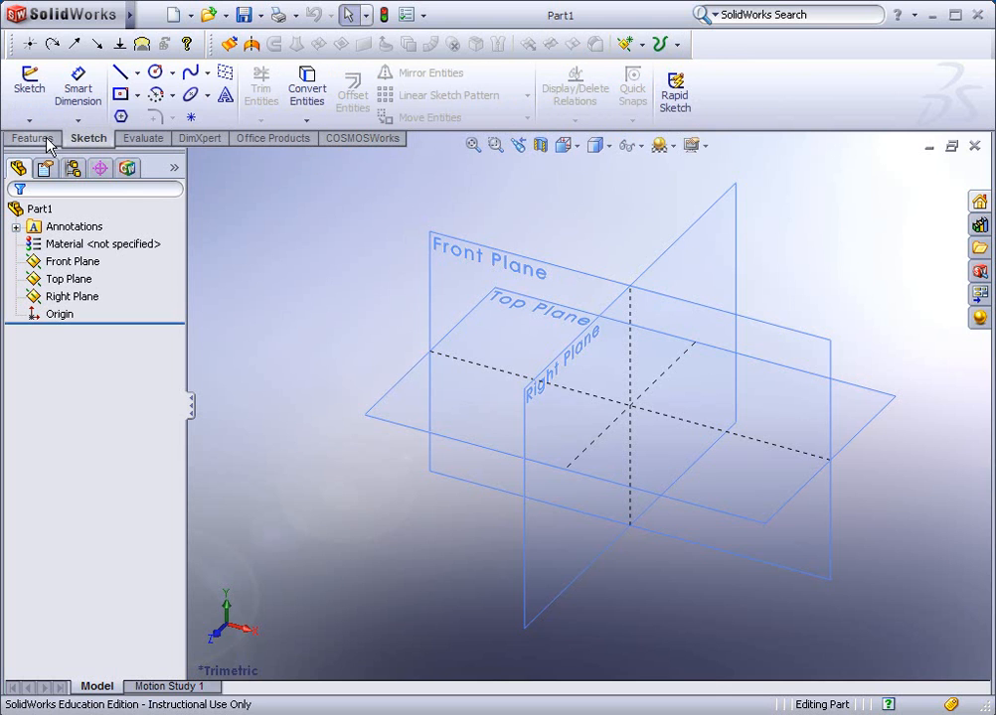
pyautogui.click(47, 141)
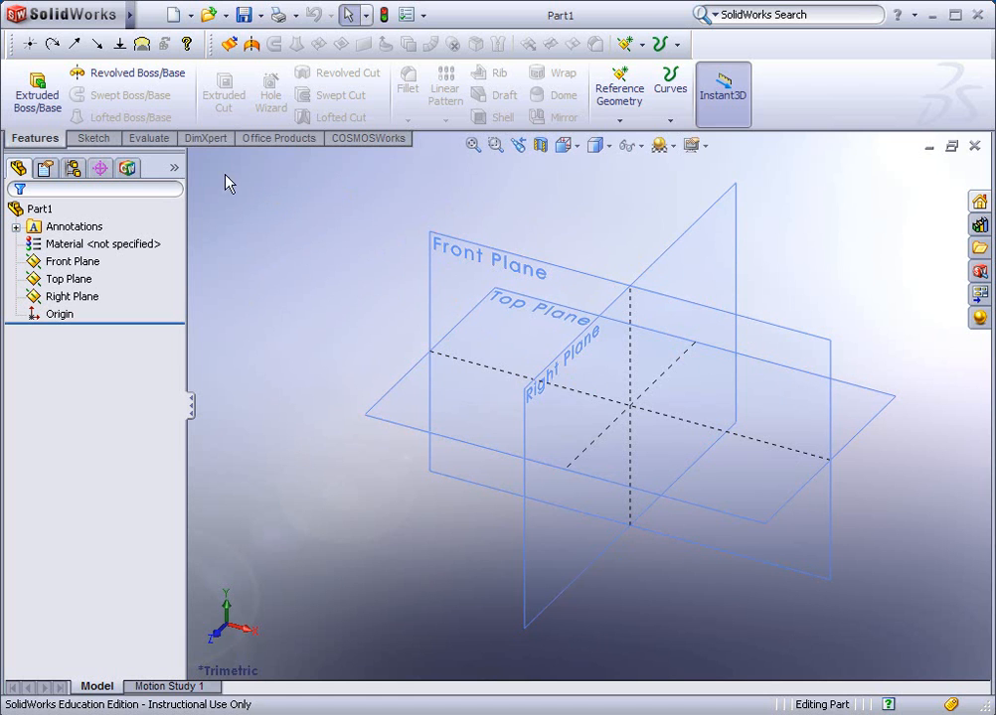
pyautogui.click(89, 139)
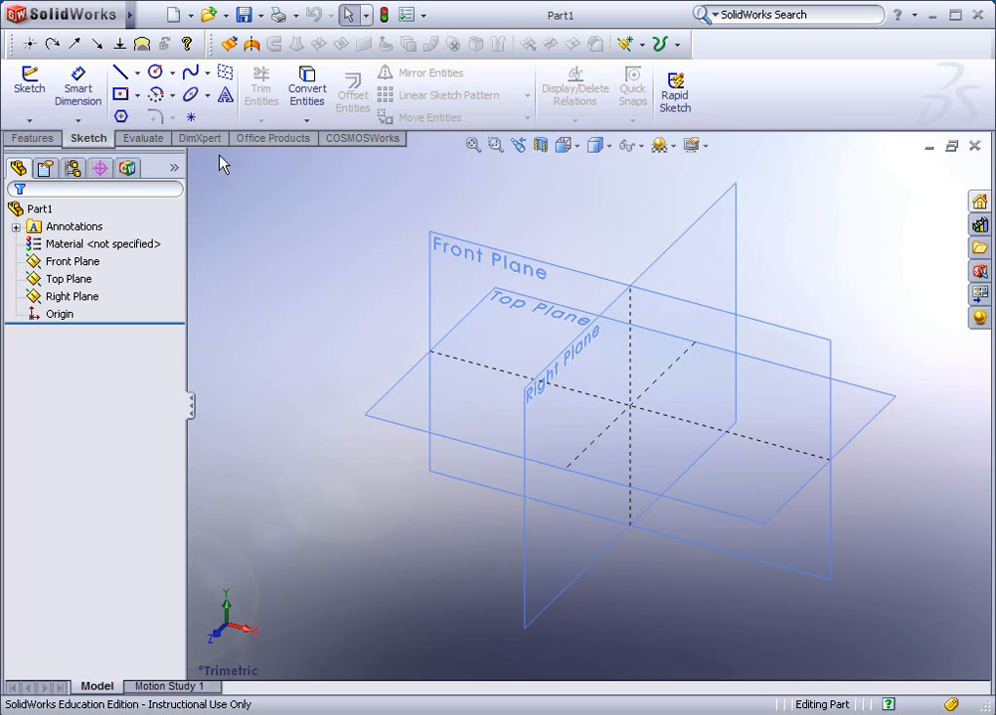
pyautogui.click(40, 143)
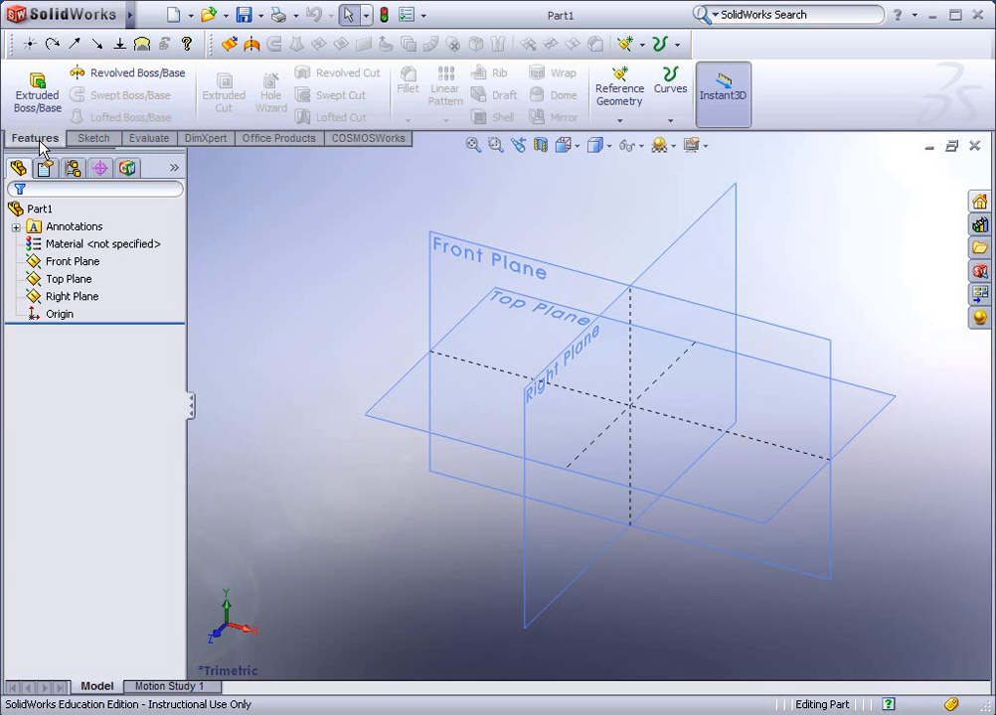
# Sketch a corner rectangle on the Front Plane starting at the origin, and stretch its free corner to about 2.55 by 3.09 in
pyautogui.click(94, 138)
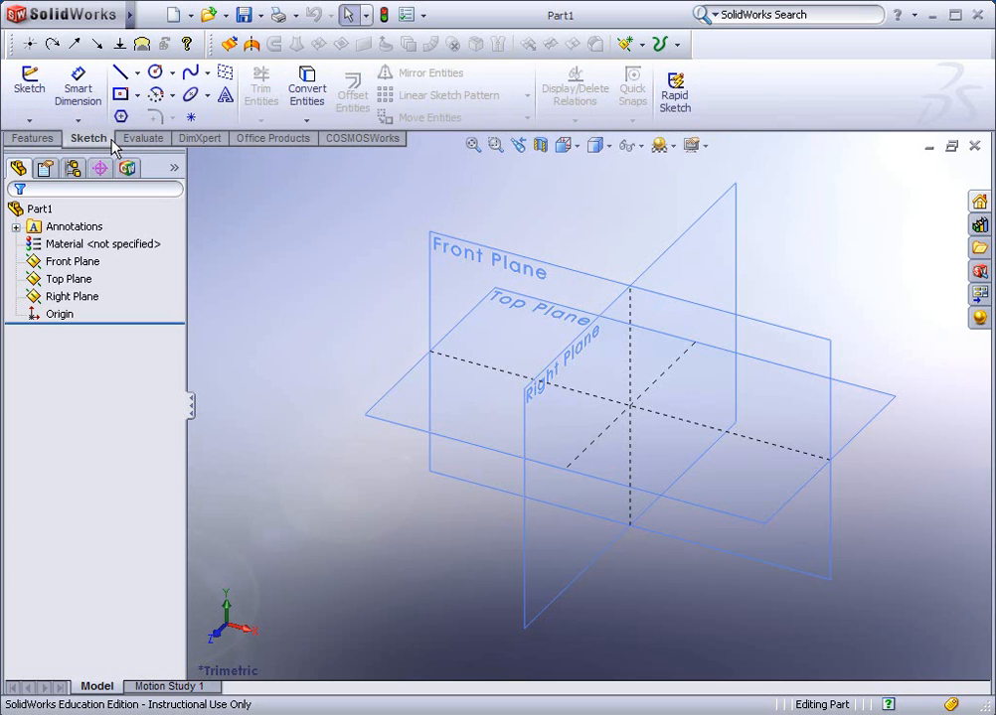
pyautogui.click(138, 95)
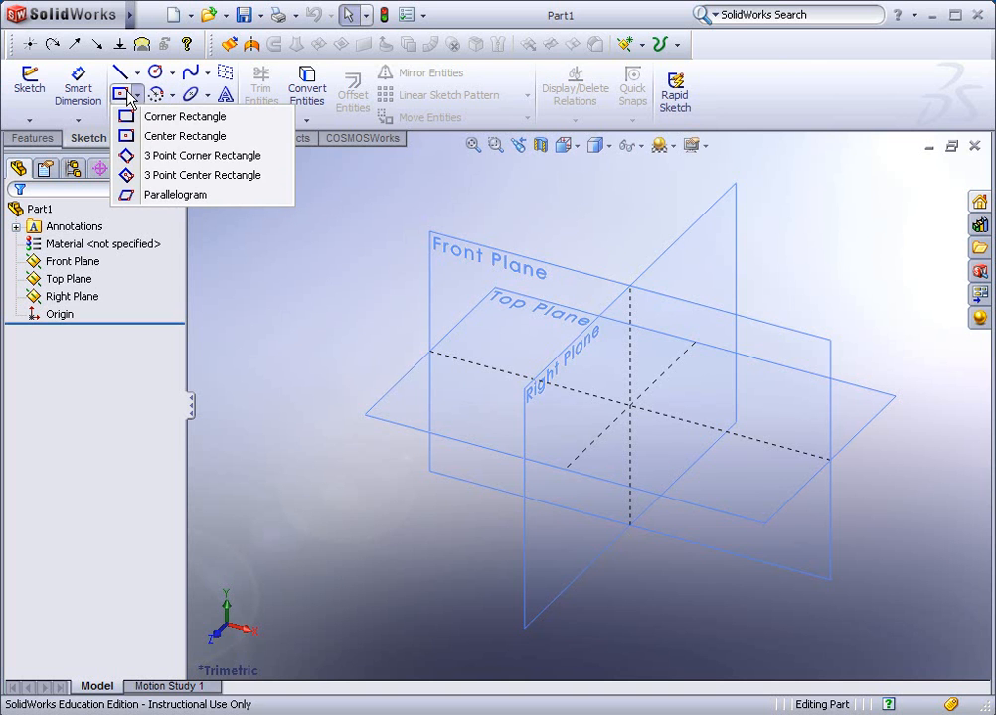
pyautogui.click(132, 121)
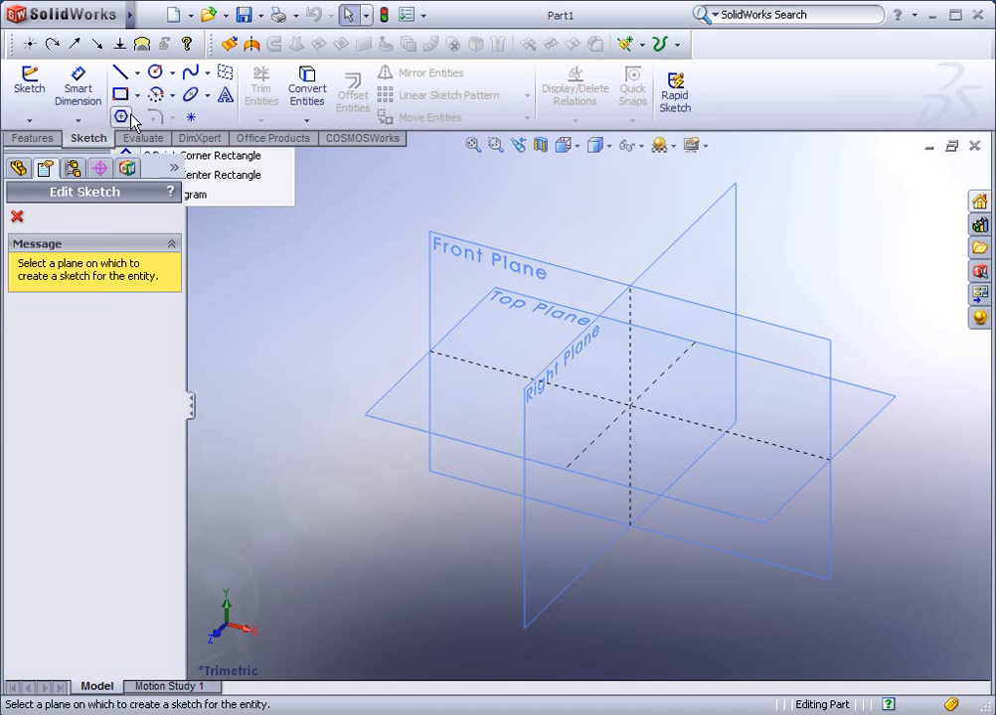
pyautogui.click(528, 267)
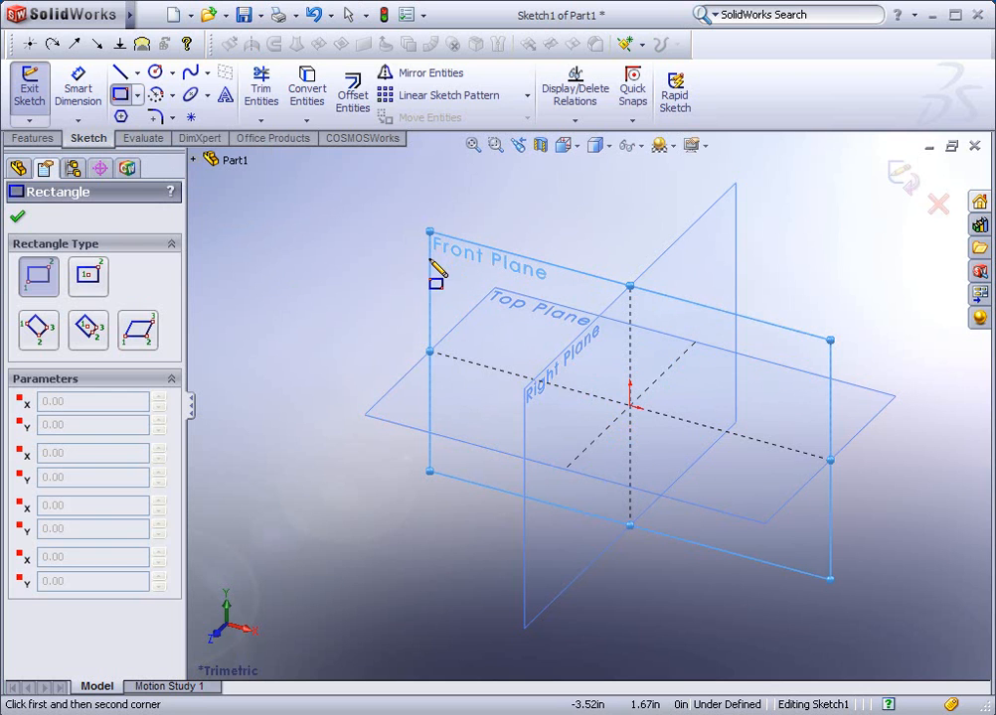
pyautogui.click(630, 406)
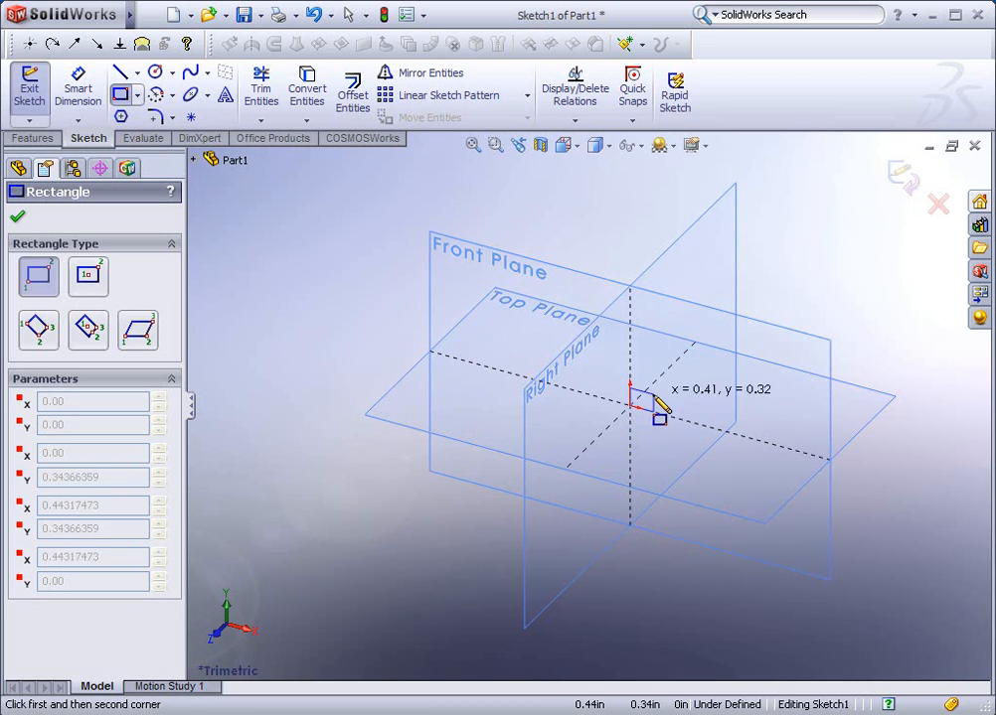
pyautogui.click(750, 326)
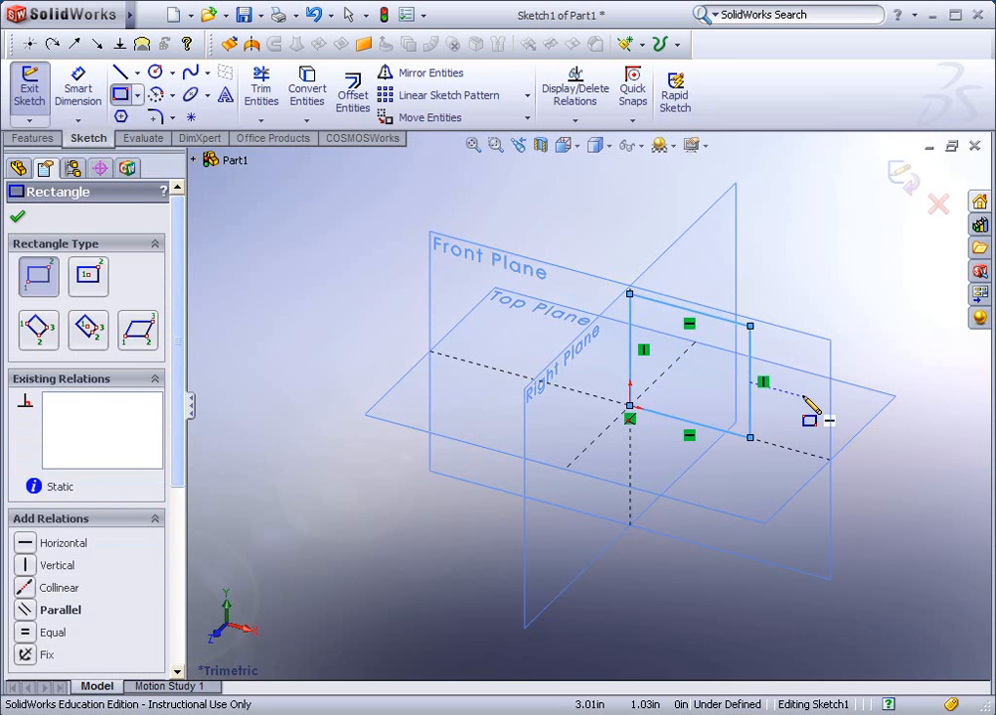
pyautogui.press('Escape')
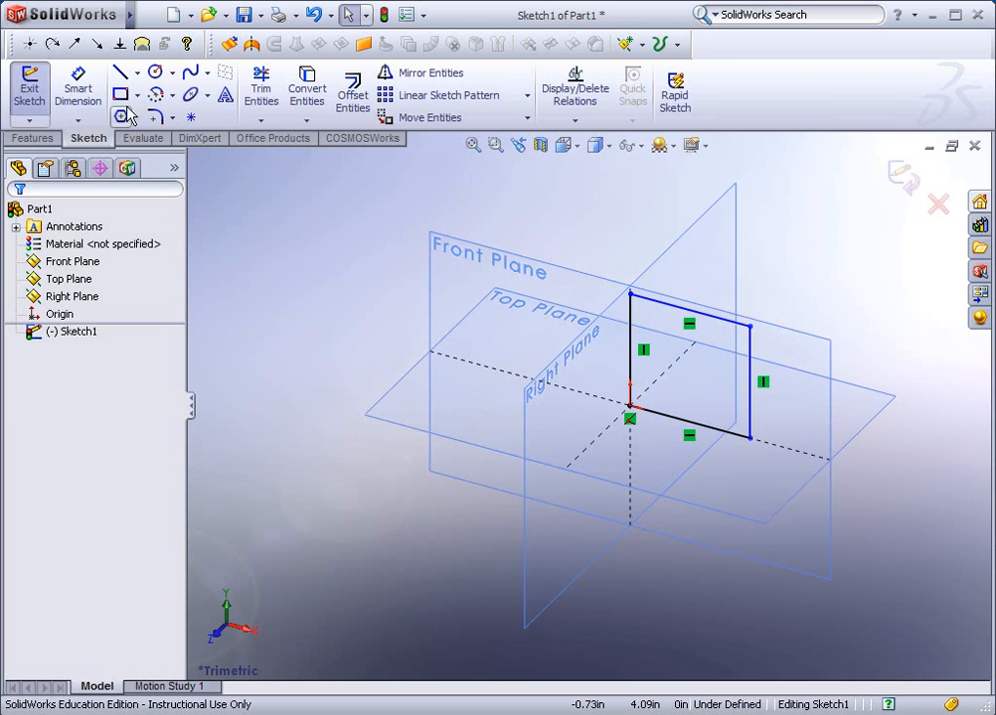
pyautogui.moveTo(752, 330)
pyautogui.mouseDown()
pyautogui.moveTo(801, 307)
pyautogui.moveTo(816, 197)
pyautogui.moveTo(751, 331)
pyautogui.moveTo(904, 278)
pyautogui.moveTo(773, 218)
pyautogui.moveTo(781, 330)
pyautogui.moveTo(902, 204)
pyautogui.moveTo(835, 236)
pyautogui.moveTo(805, 309)
pyautogui.moveTo(779, 277)
pyautogui.mouseUp()
pyautogui.click(860, 279)
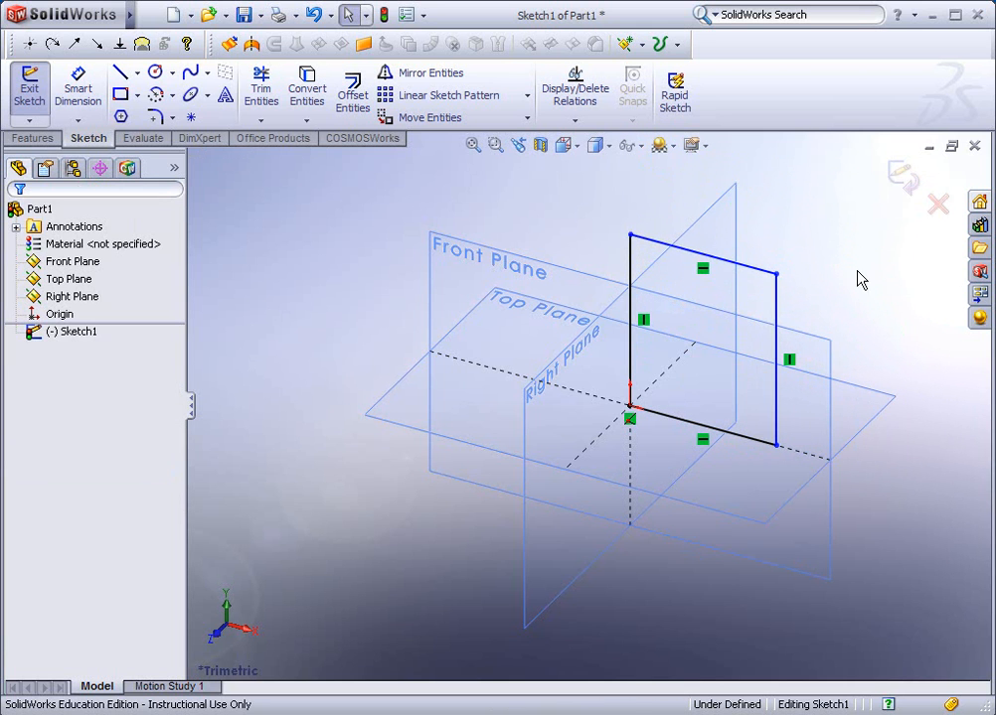
# Dimension the rectangle's vertical side away from the origin and set it to 3 in
pyautogui.click(68, 99)
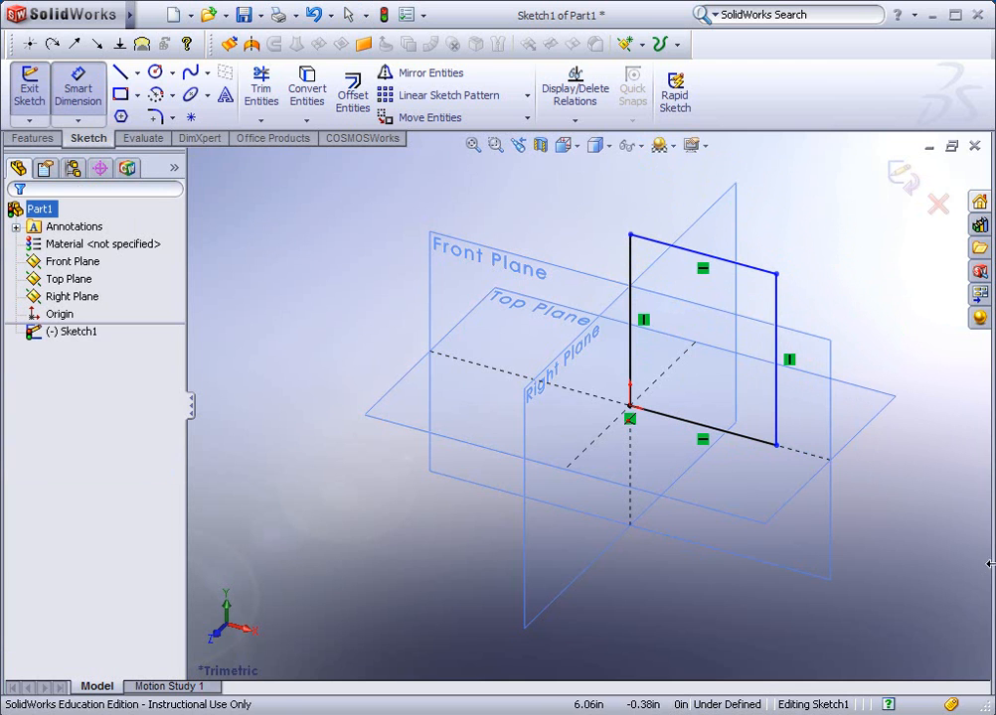
pyautogui.click(774, 318)
pyautogui.click(875, 377)
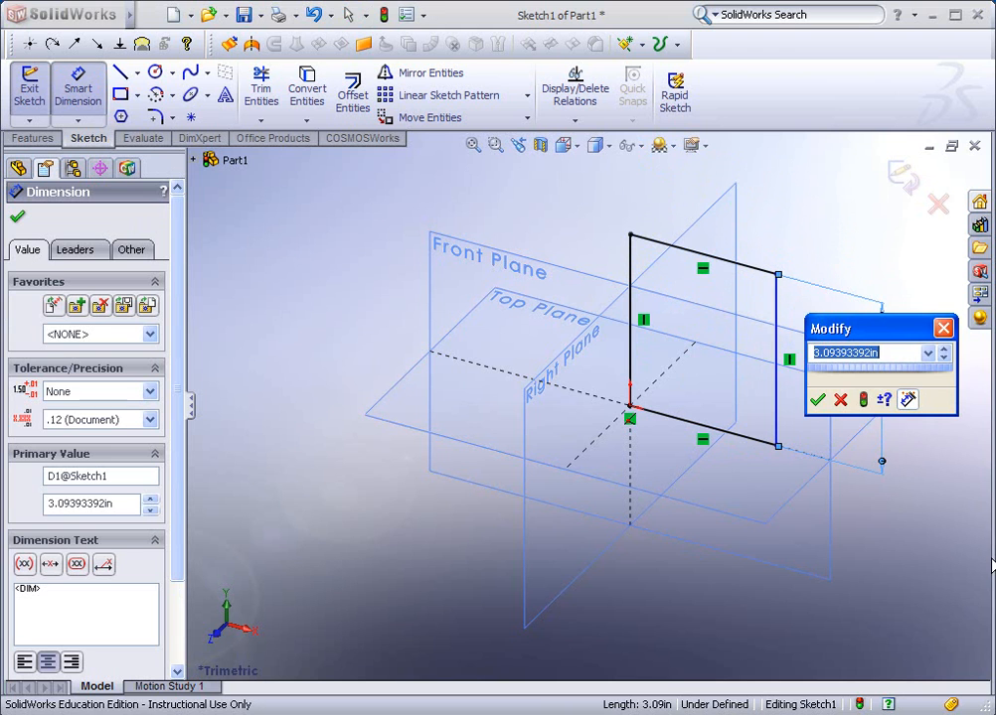
pyautogui.write('3')
pyautogui.press('Return')
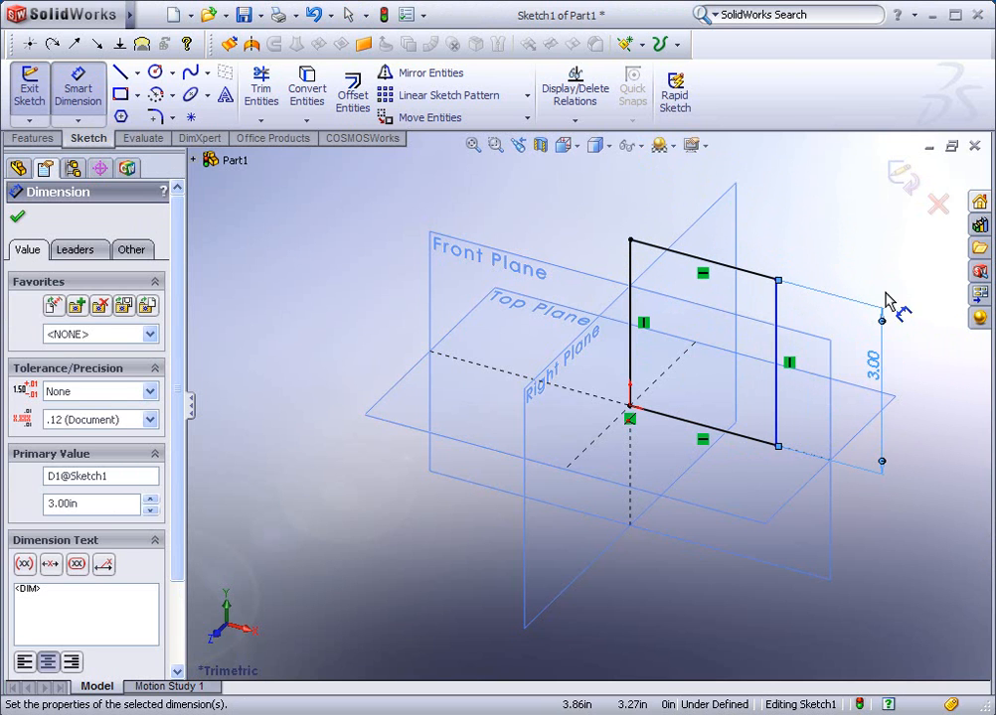
# Dimension the rectangle's upper edge, set it to 2.5 in, and exit the sketch
pyautogui.click(756, 276)
pyautogui.click(824, 214)
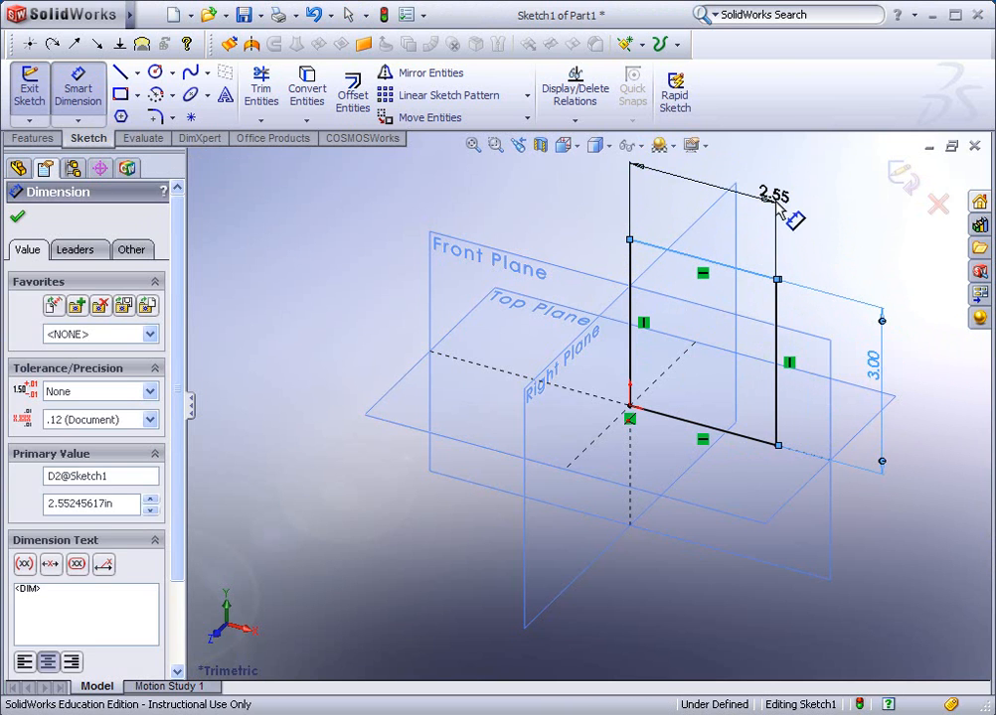
pyautogui.write('2.5')
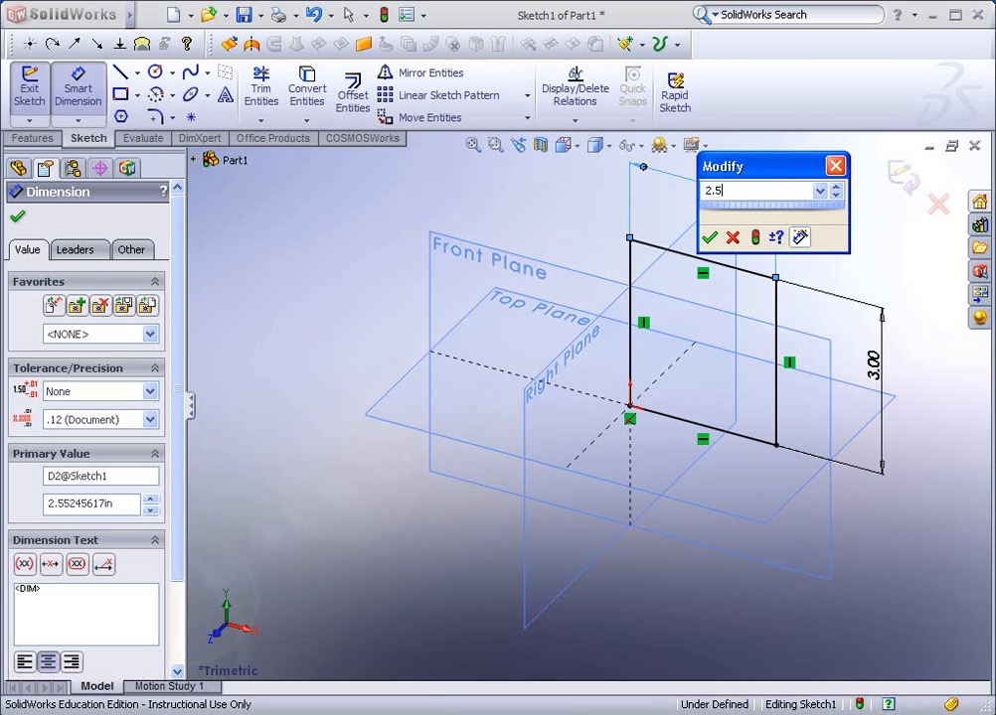
pyautogui.press('Return')
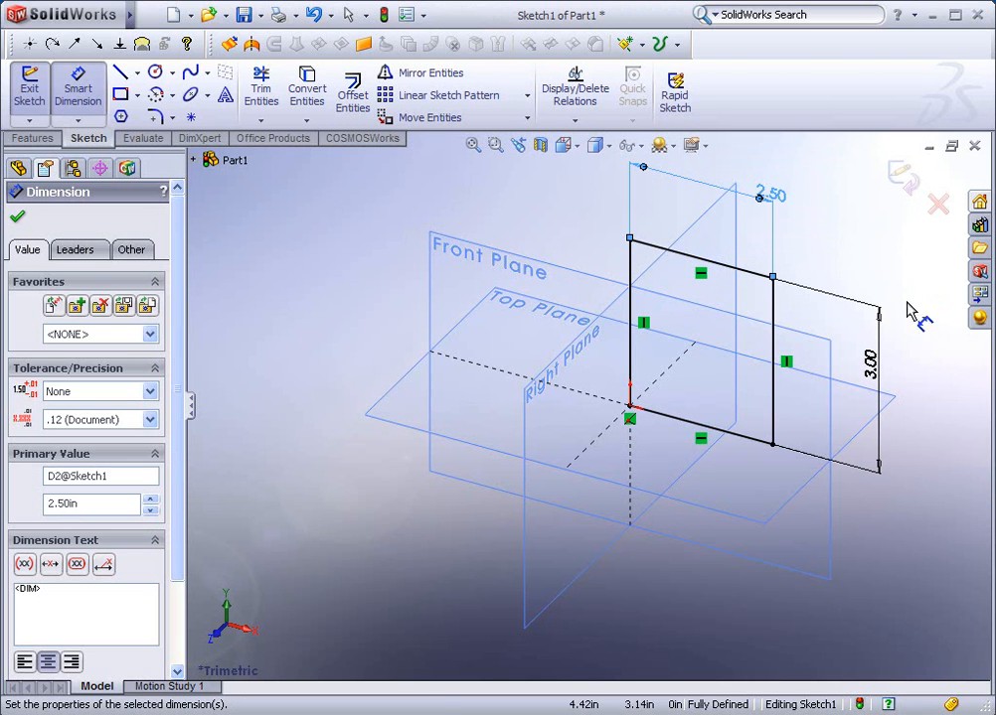
pyautogui.moveTo(829, 347)
pyautogui.mouseDown(button='middle')
pyautogui.moveTo(851, 296)
pyautogui.moveTo(770, 298)
pyautogui.moveTo(823, 307)
pyautogui.mouseUp(button='middle')
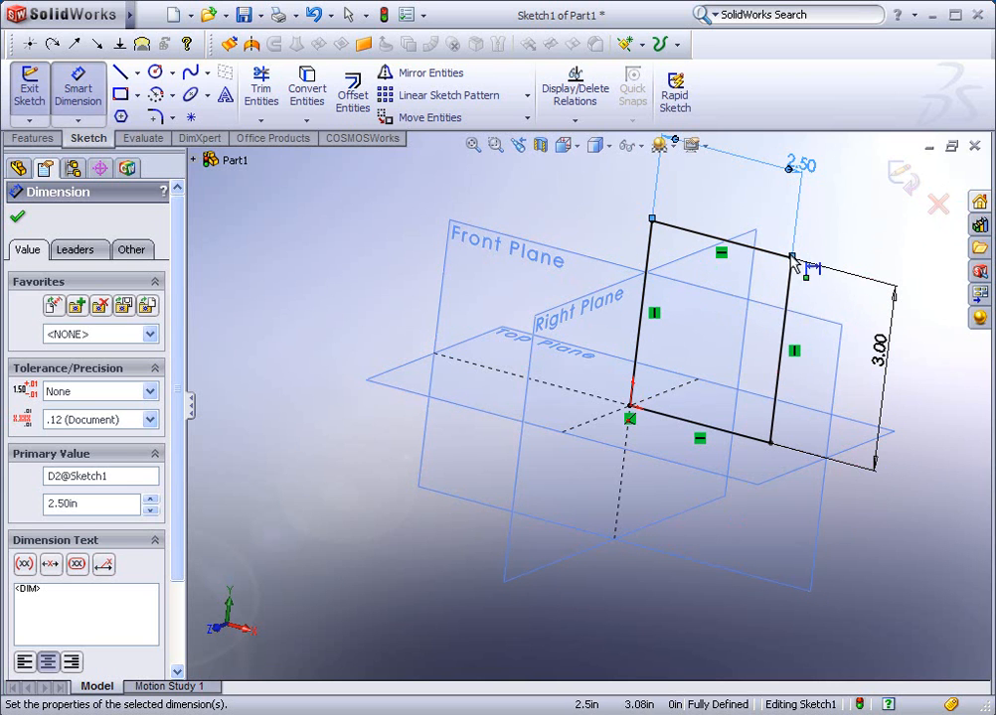
pyautogui.click(906, 179)
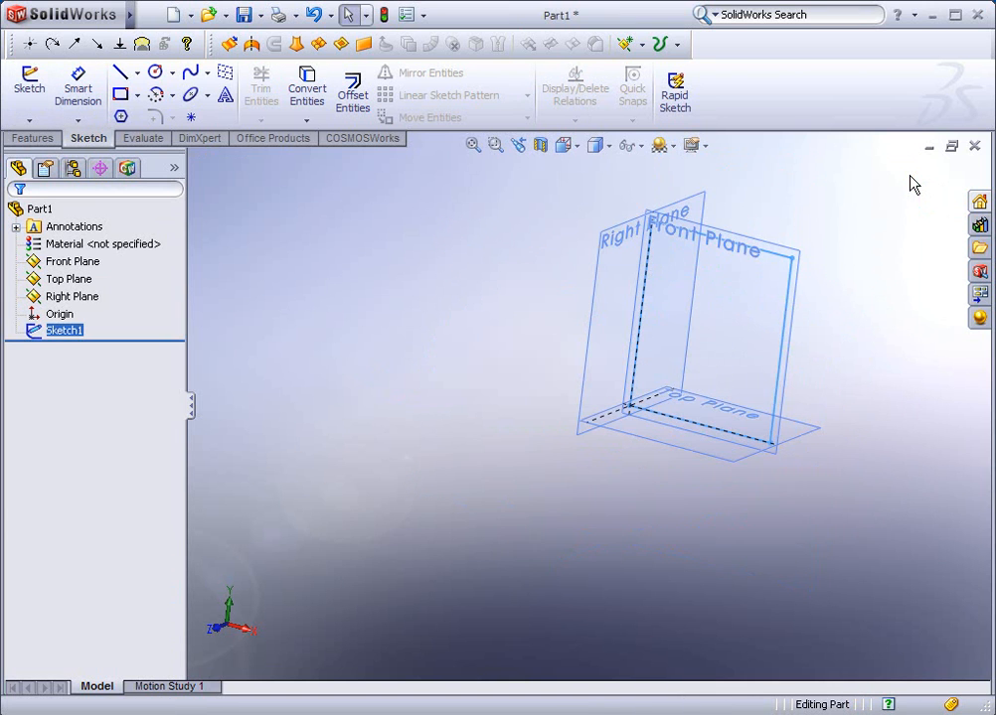
pyautogui.moveTo(852, 300)
pyautogui.mouseDown(button='middle')
pyautogui.moveTo(859, 282)
pyautogui.moveTo(840, 260)
pyautogui.moveTo(881, 242)
pyautogui.moveTo(875, 295)
pyautogui.mouseUp(button='middle')
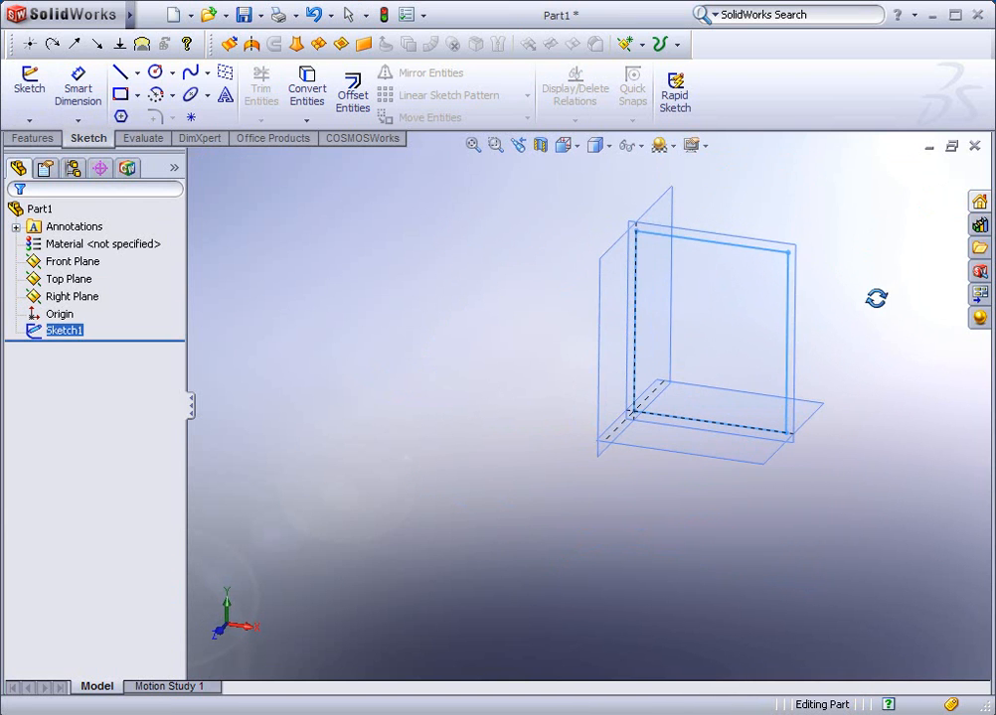
pyautogui.click(787, 358)
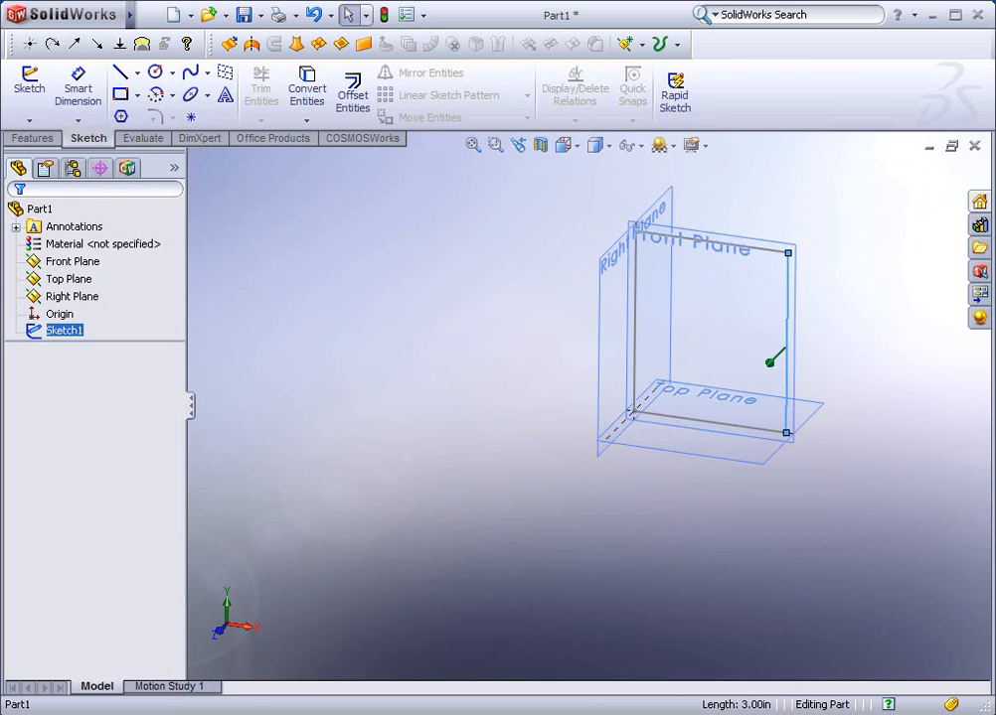
pyautogui.click(872, 328)
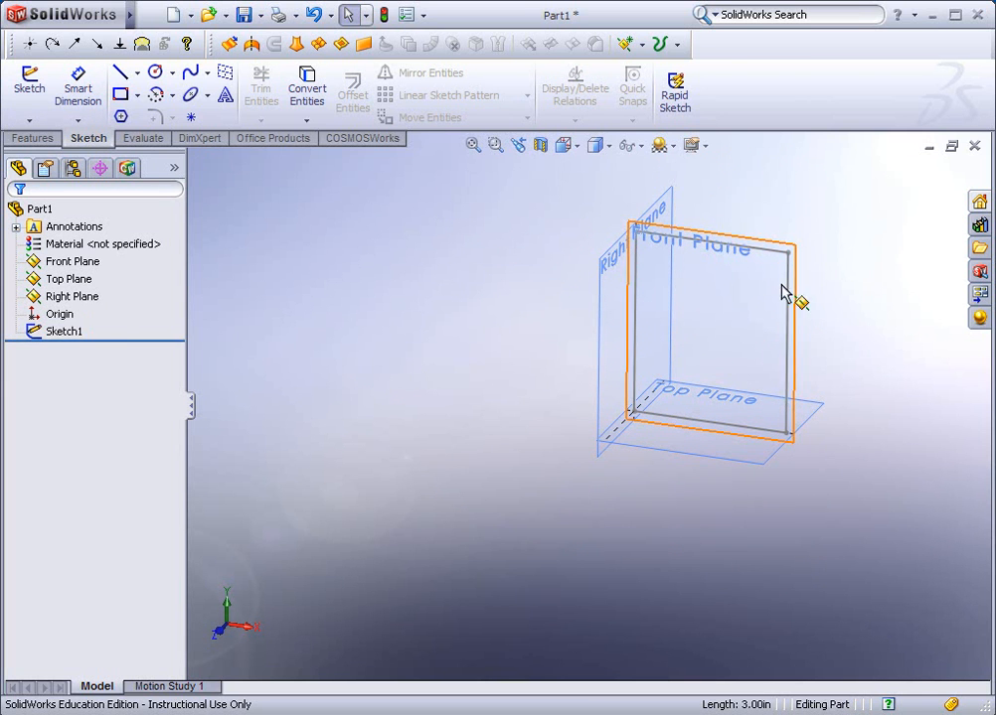
# Extrude the rectangle sketch as a blind boss from the sketch plane to a depth of 1 in
pyautogui.click(39, 140)
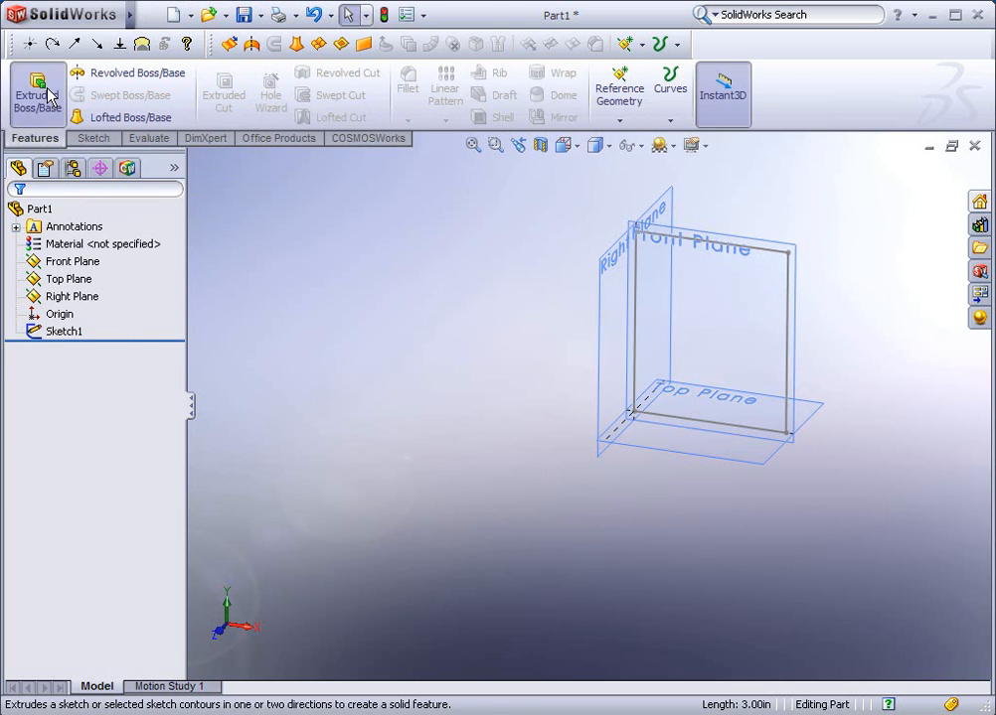
pyautogui.click(46, 97)
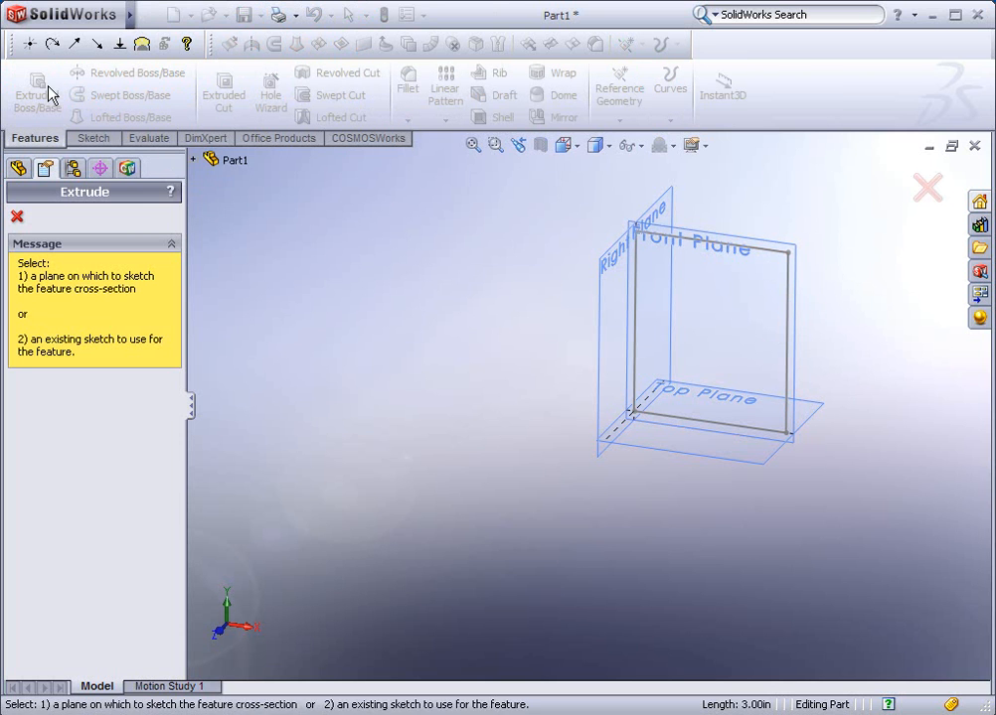
pyautogui.click(789, 345)
pyautogui.moveTo(912, 342)
pyautogui.mouseDown(button='middle')
pyautogui.moveTo(891, 304)
pyautogui.moveTo(785, 317)
pyautogui.moveTo(829, 316)
pyautogui.moveTo(890, 293)
pyautogui.moveTo(912, 353)
pyautogui.mouseUp(button='middle')
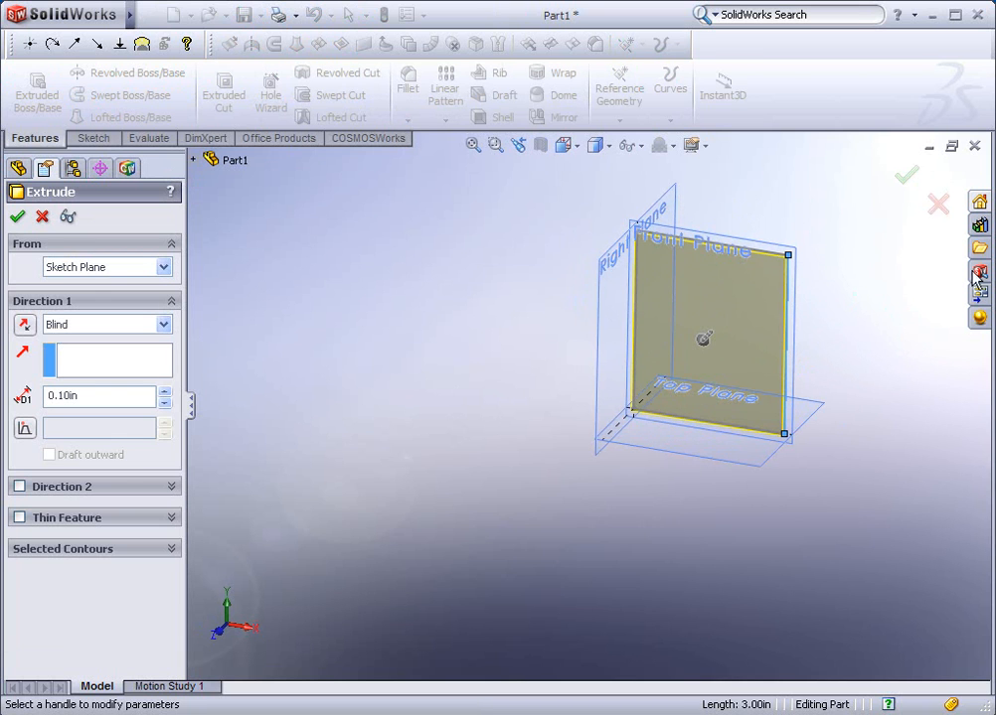
pyautogui.moveTo(903, 355); pyautogui.dragTo(835, 323, button='middle')
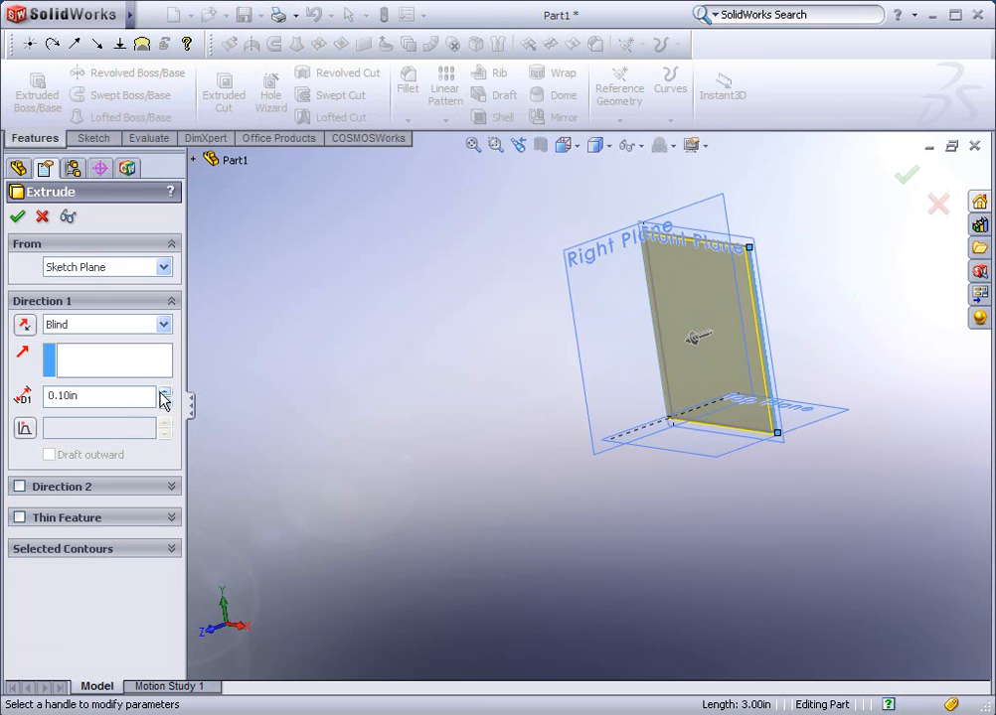
pyautogui.moveTo(91, 398); pyautogui.dragTo(34, 399)
pyautogui.write('1')
pyautogui.press('Return')
pyautogui.moveTo(887, 533); pyautogui.dragTo(847, 462, button='middle')
pyautogui.click(17, 216)
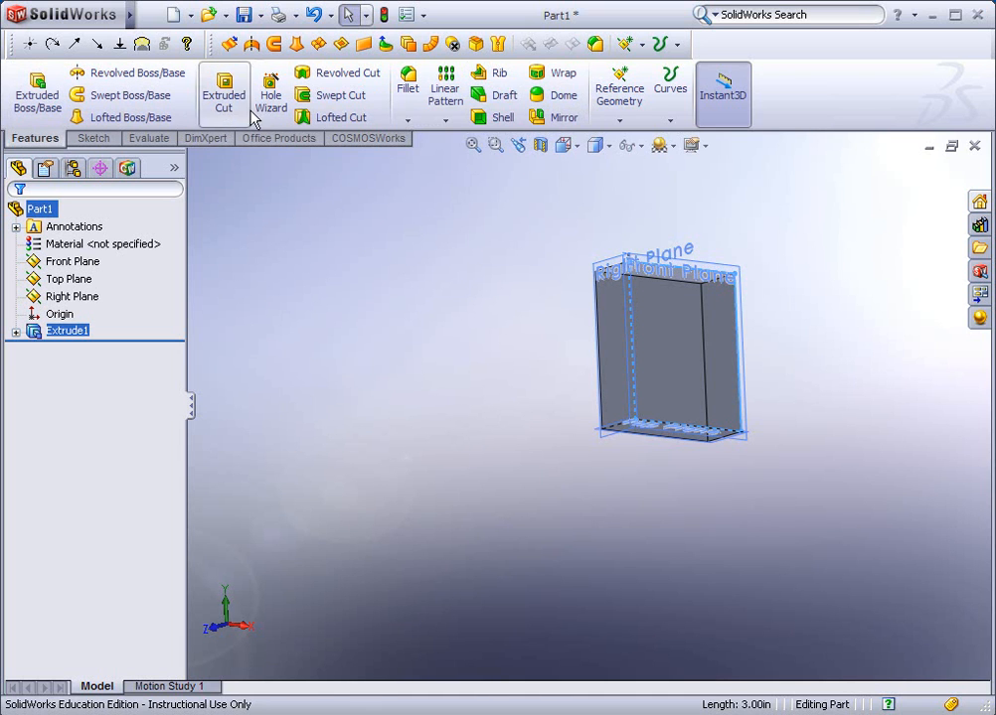
# Start a new sketch on the Front Plane, at the back of the extruded block
pyautogui.click(84, 140)
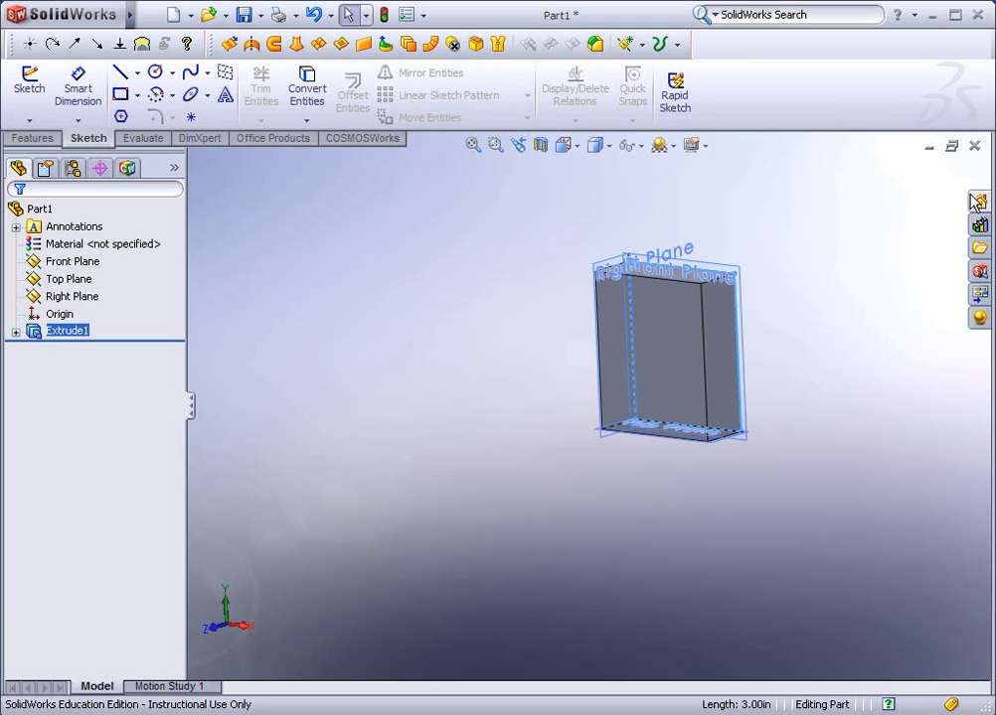
pyautogui.click(743, 275)
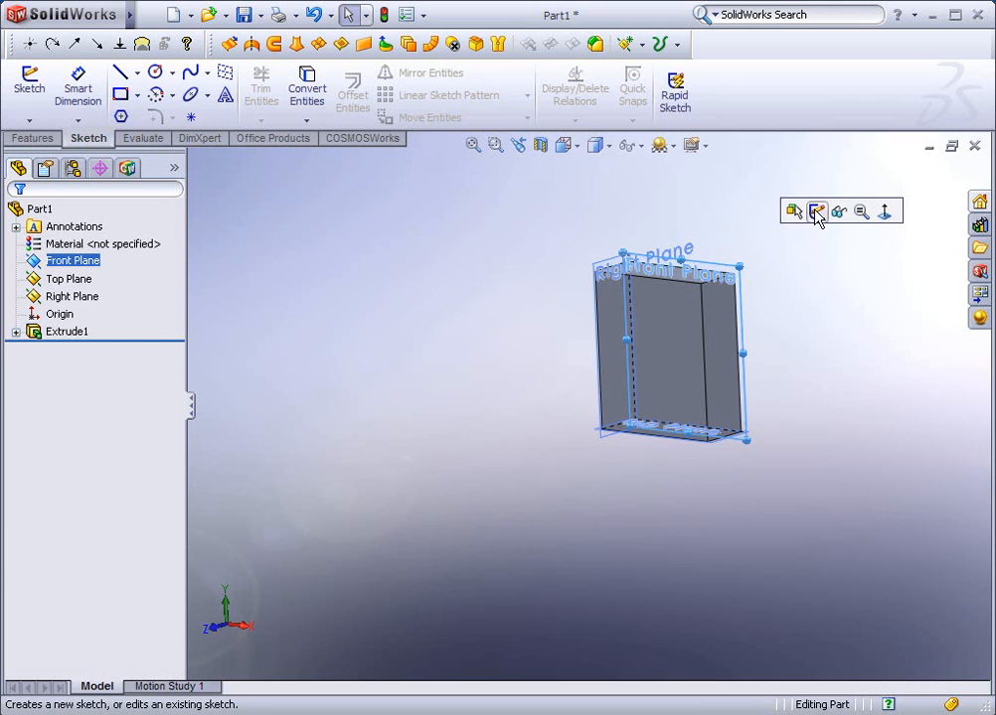
pyautogui.click(816, 213)
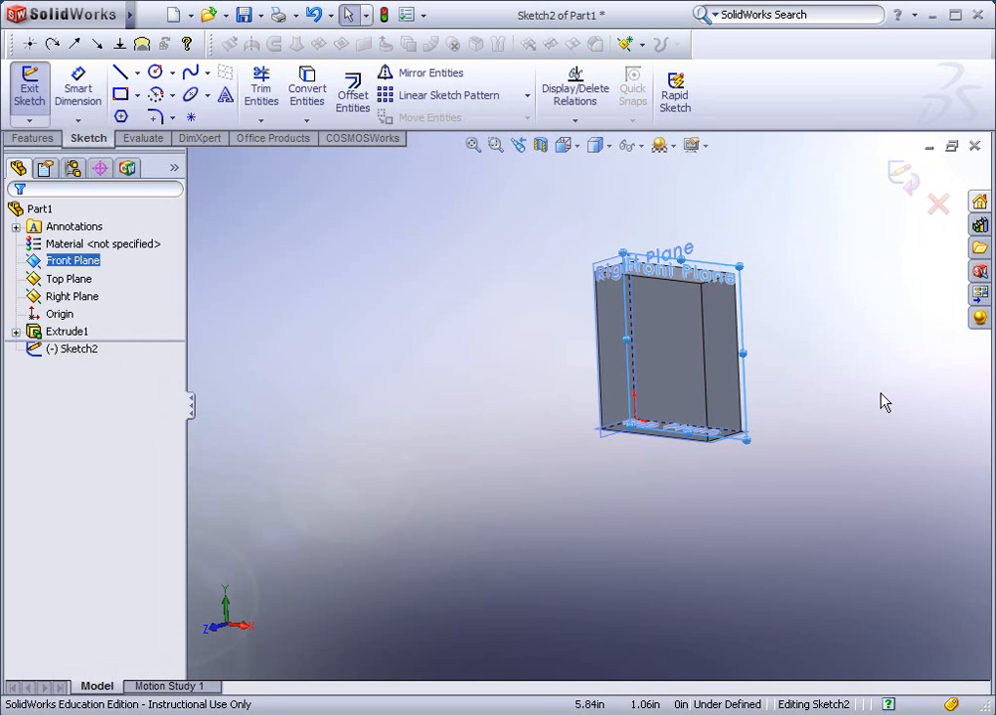
pyautogui.moveTo(744, 210)
pyautogui.mouseDown(button='middle')
pyautogui.moveTo(776, 187)
pyautogui.moveTo(798, 193)
pyautogui.moveTo(734, 222)
pyautogui.moveTo(768, 208)
pyautogui.moveTo(793, 176)
pyautogui.moveTo(755, 176)
pyautogui.moveTo(714, 205)
pyautogui.moveTo(624, 198)
pyautogui.moveTo(746, 180)
pyautogui.moveTo(749, 194)
pyautogui.mouseUp(button='middle')
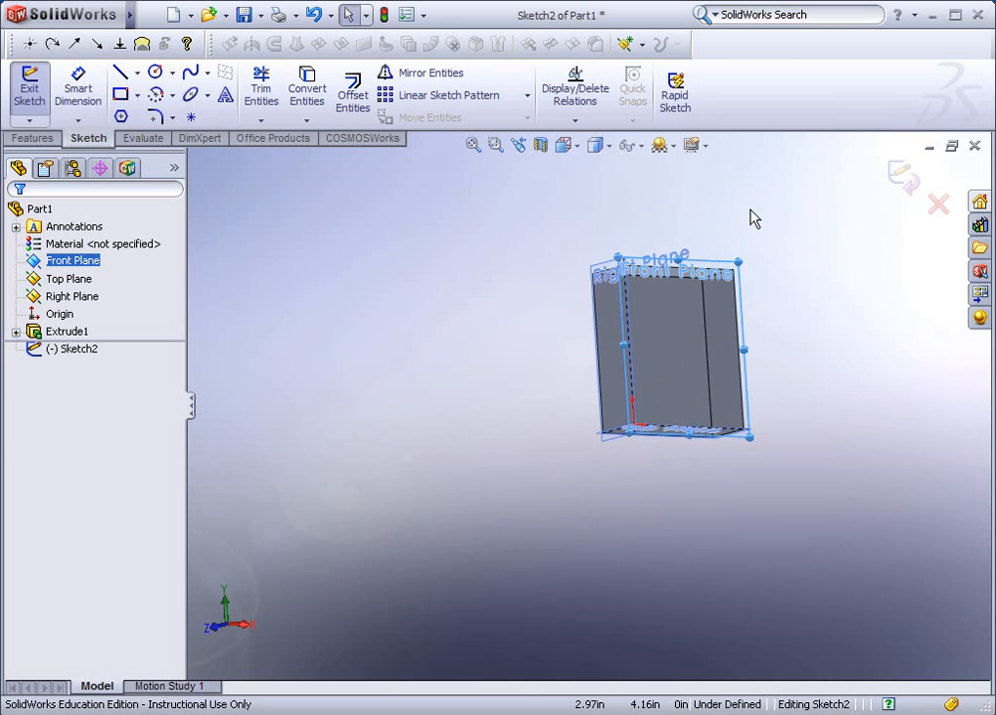